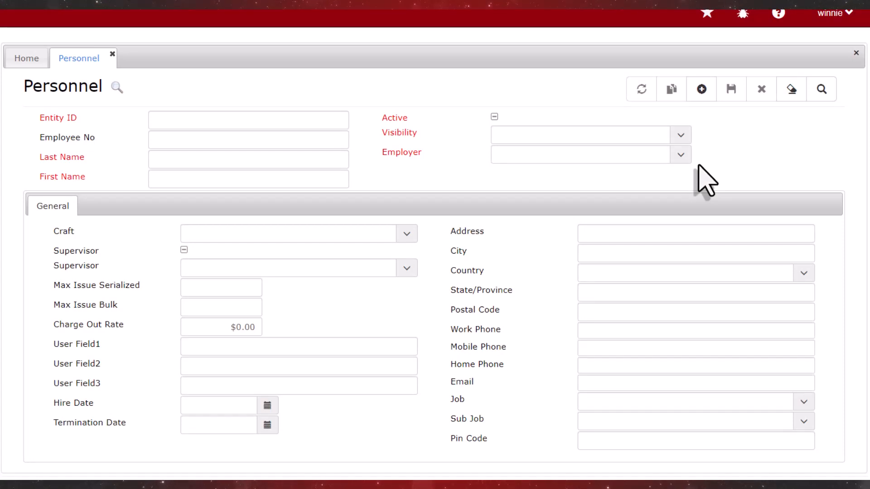
Start a new personnel record and enter the employee's ID, last name and first name.
click(702, 90)
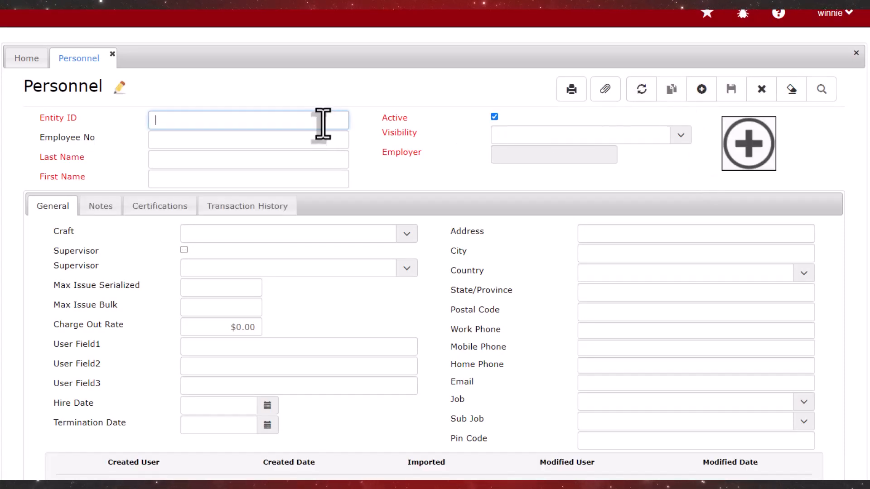
text(6352)
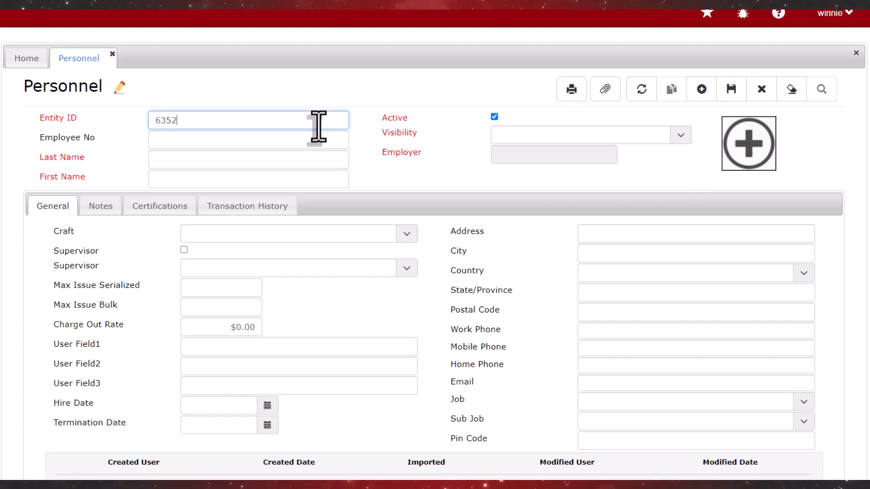
key(Tab)
key(Tab)
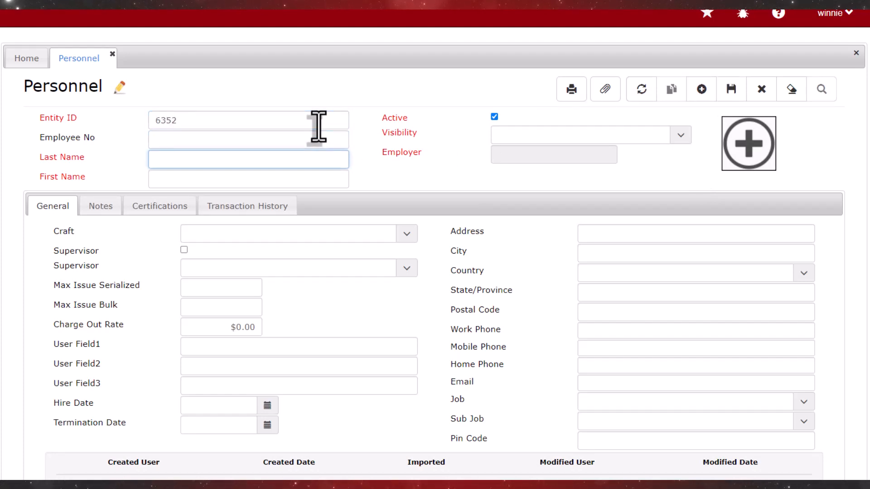
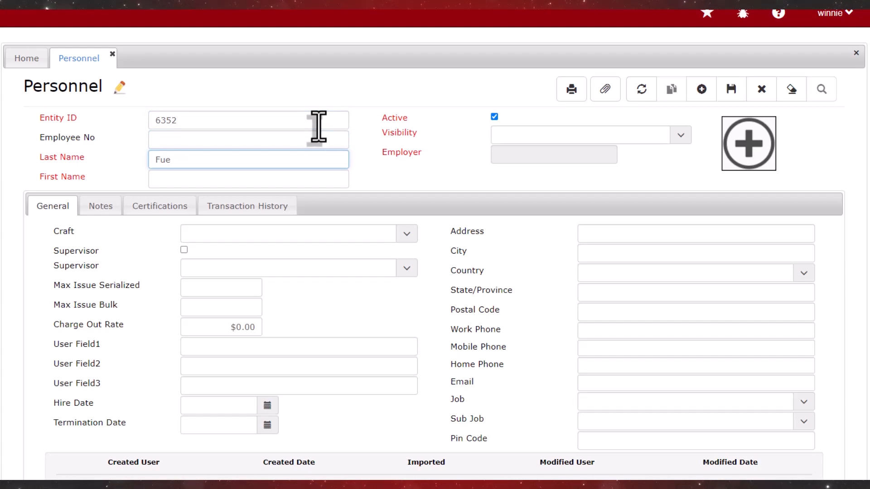
key(Tab)
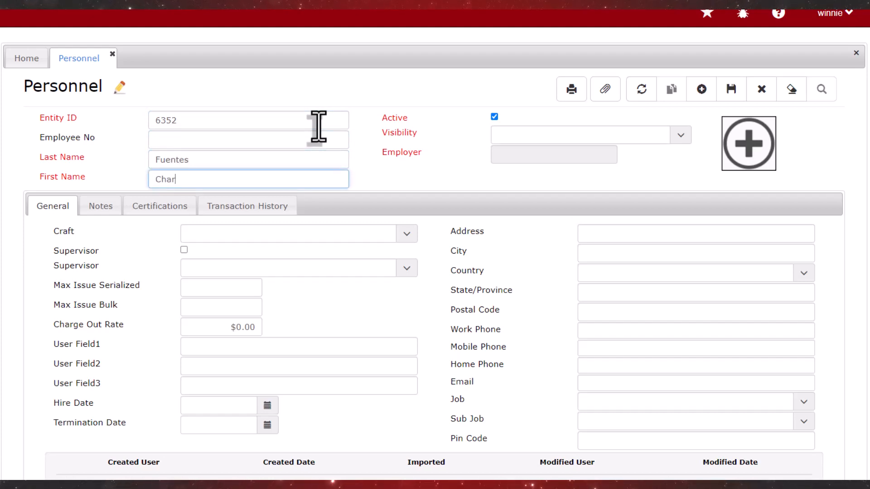
key(Tab)
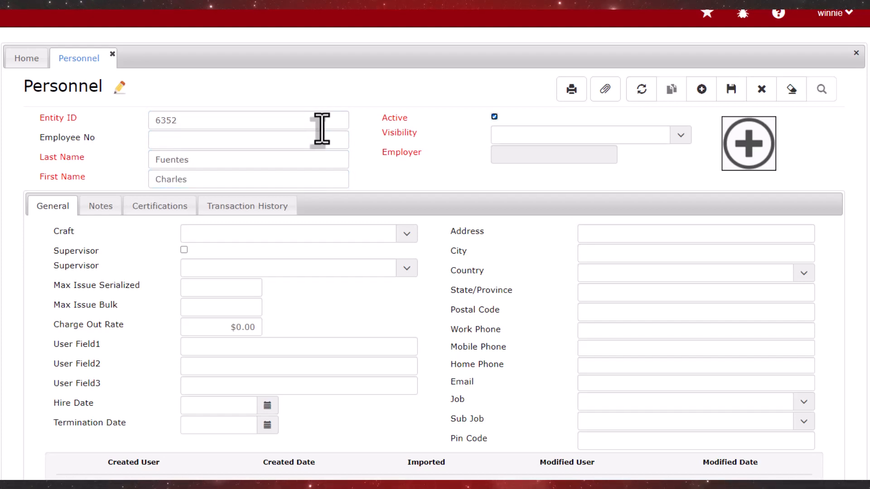
Set Visibility and Employer to Wallace Works and bring up the photo picker.
click(679, 136)
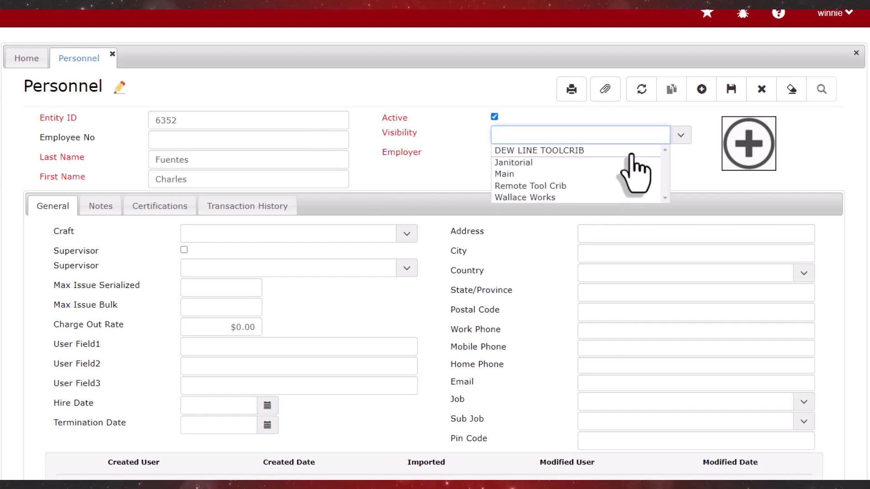
click(536, 197)
click(679, 155)
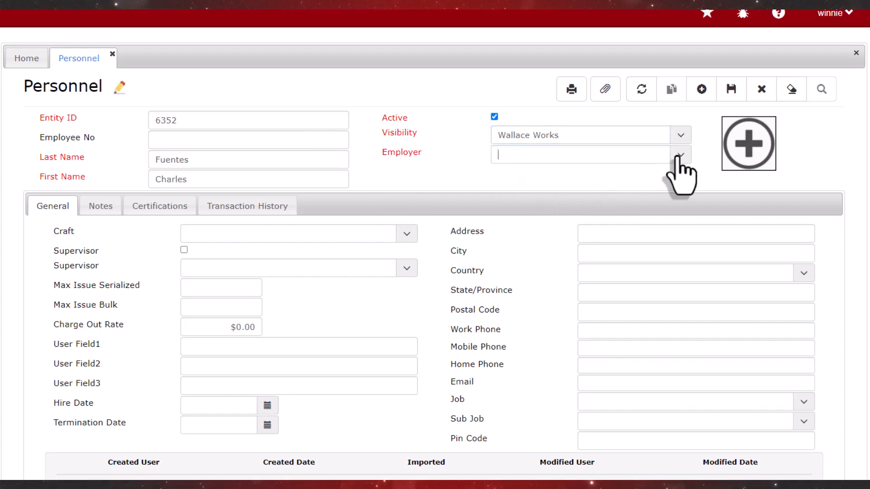
click(678, 156)
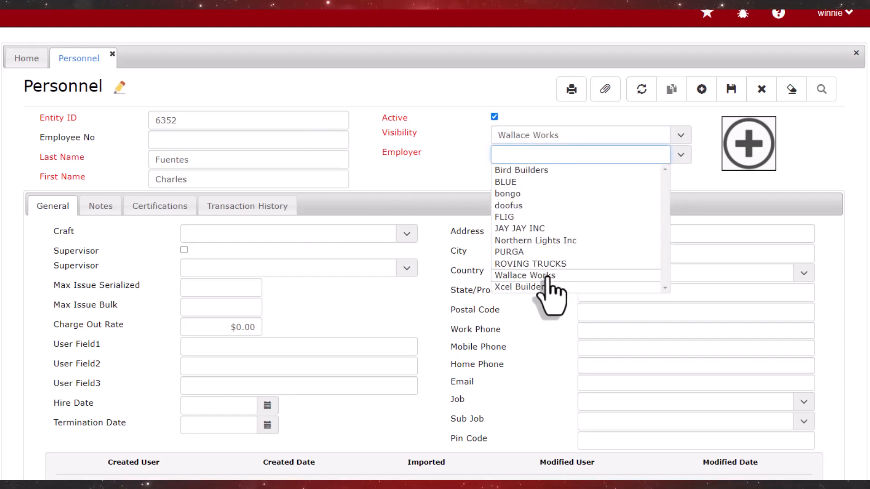
click(525, 275)
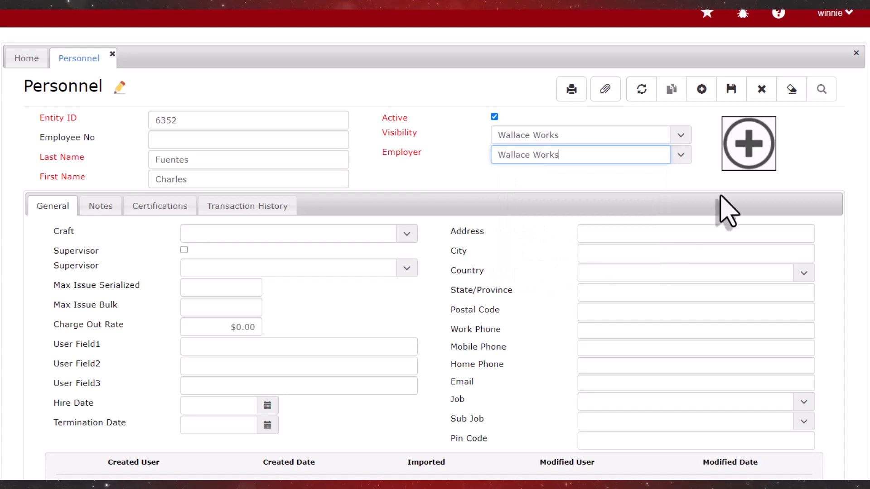
click(745, 149)
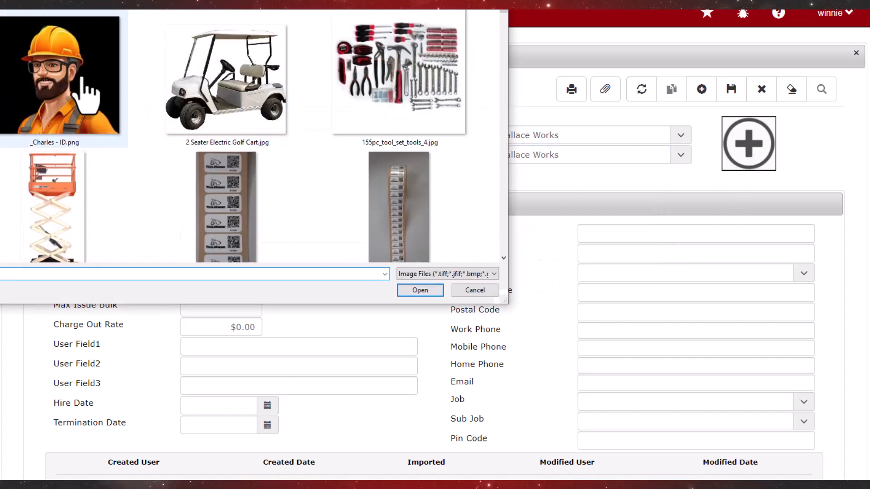
Attach the employee's ID photo, set Craft to LABOURER and assign a supervisor.
double_click(86, 95)
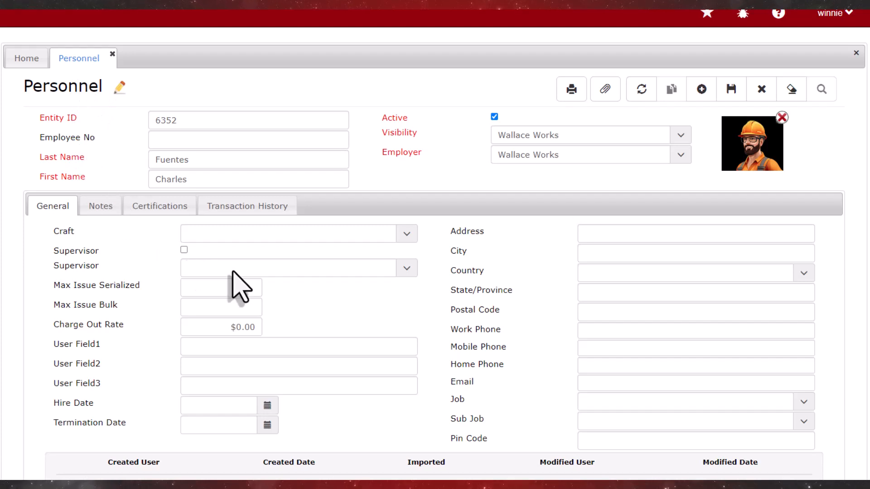
click(407, 233)
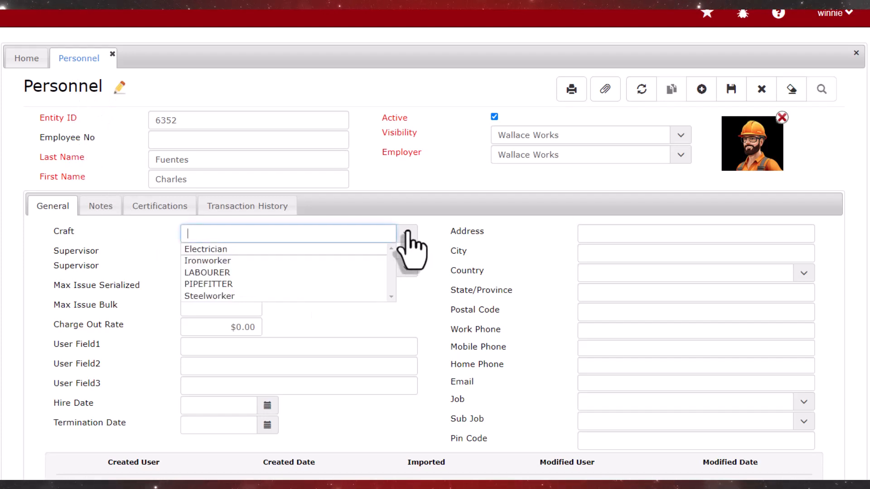
click(235, 272)
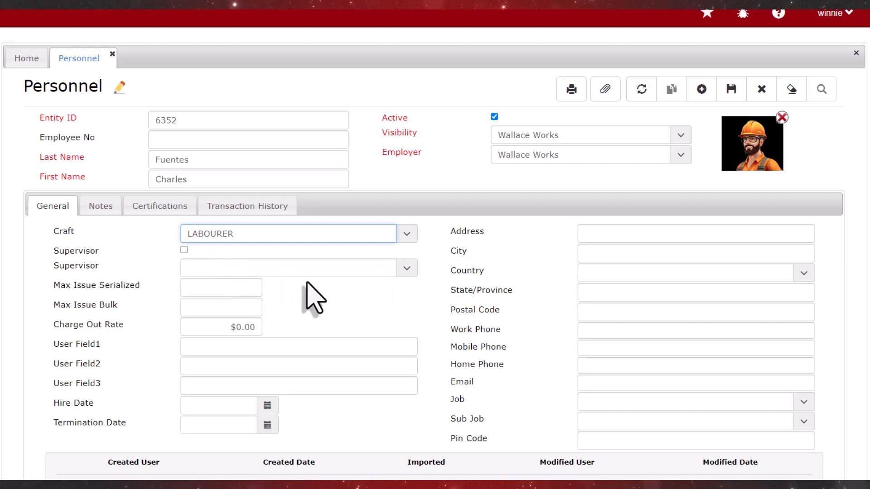
click(406, 269)
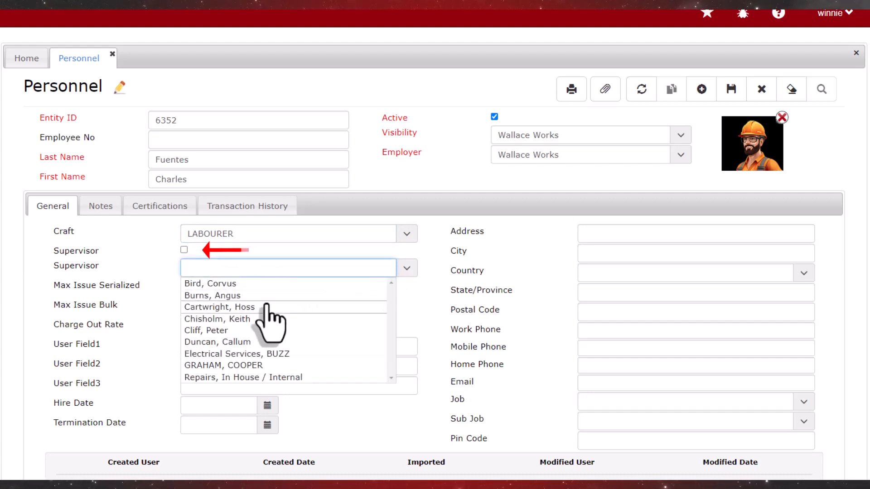
click(234, 296)
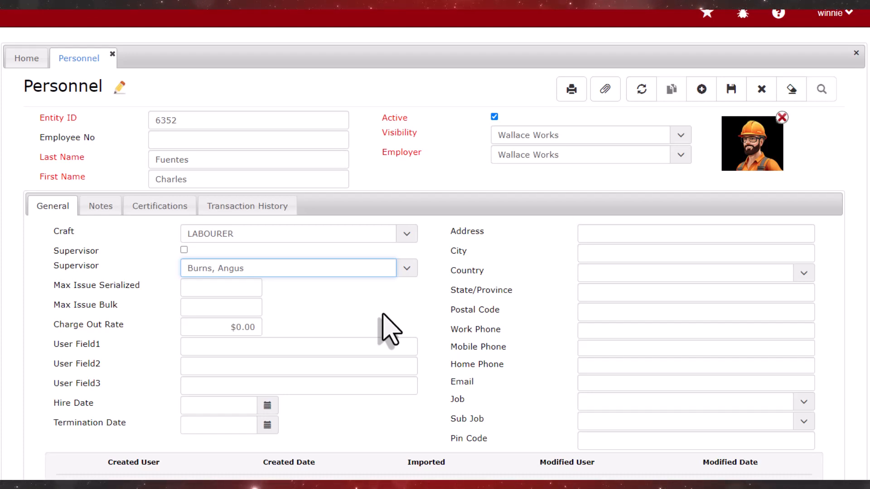
Set the hire date to Oct 03, 2023 and add an empty certification row.
click(266, 405)
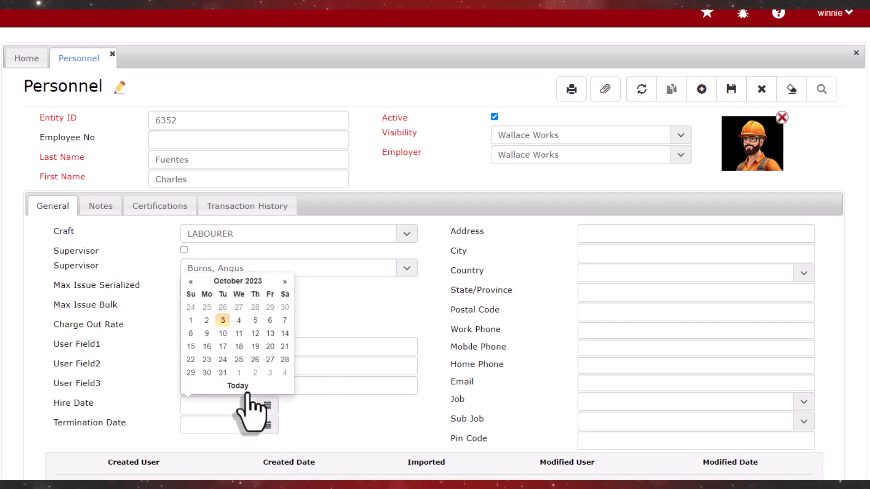
click(235, 386)
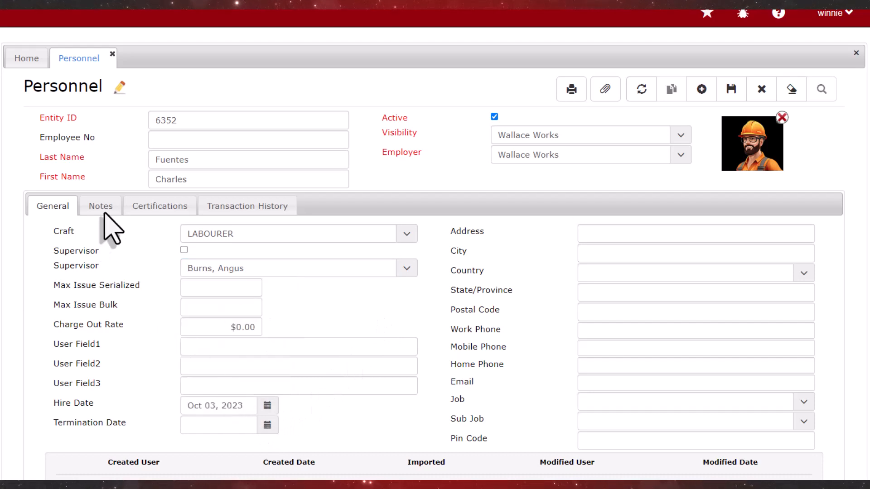
click(160, 206)
click(49, 236)
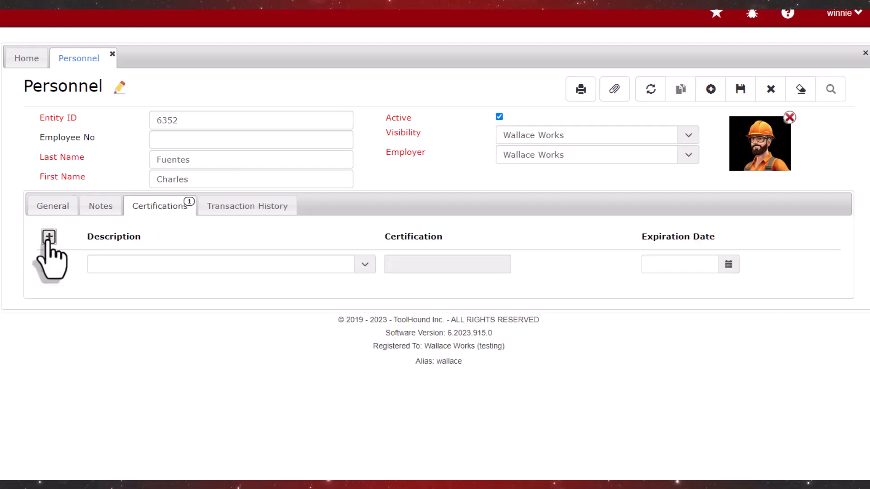
Add the Drivers-exp certification expiring 2/17/2025.
click(356, 270)
click(147, 303)
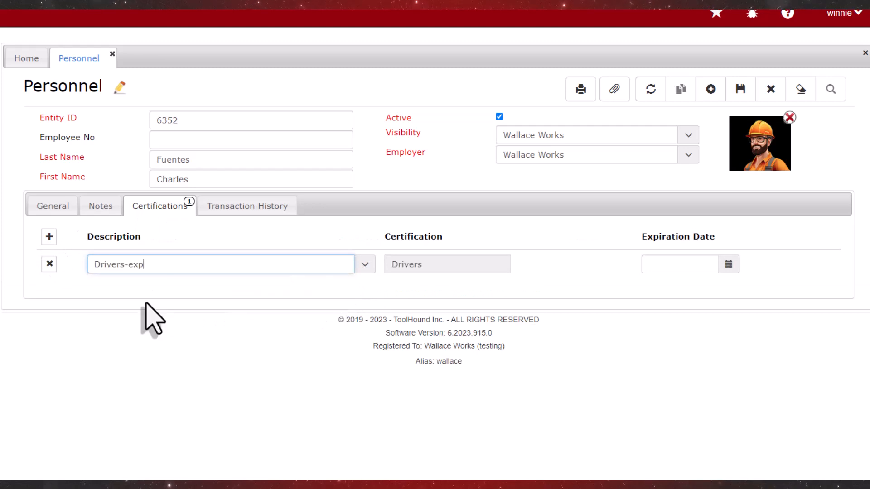
click(647, 266)
text(2/)
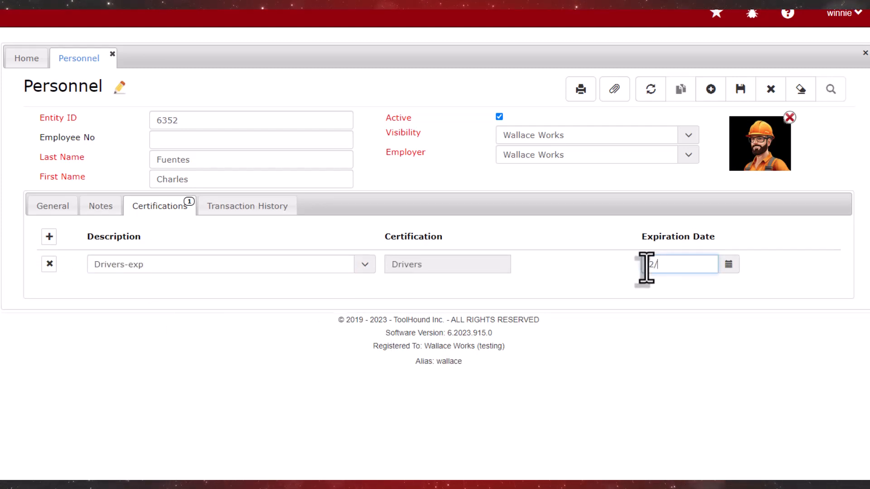
text(17/2025)
key(Tab)
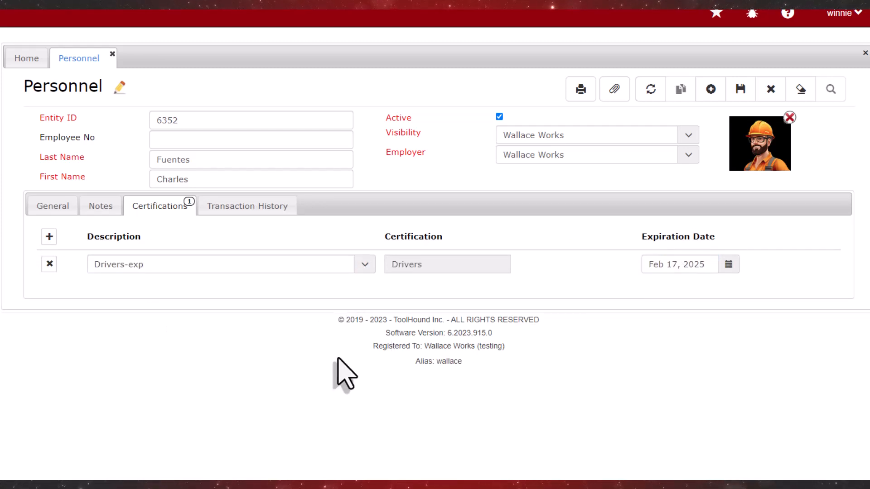
Add Oilfield Driver Safety and Forklift Operator Training certification rows.
click(50, 237)
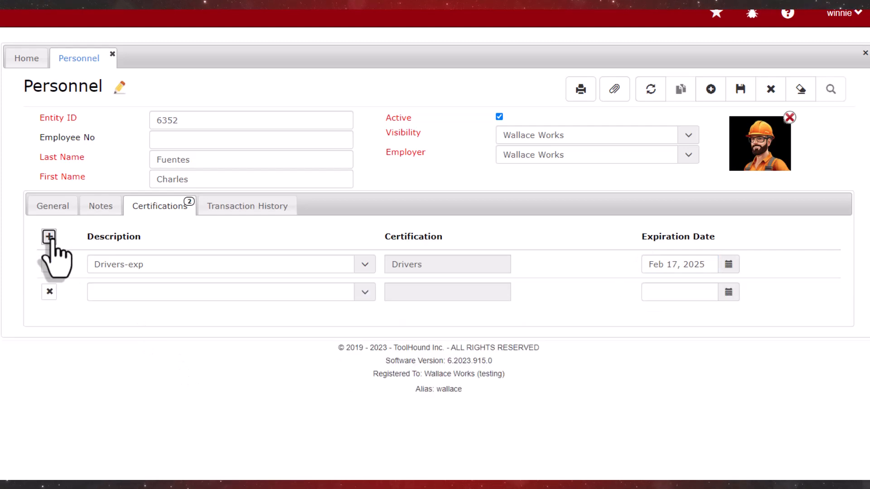
click(365, 293)
click(188, 377)
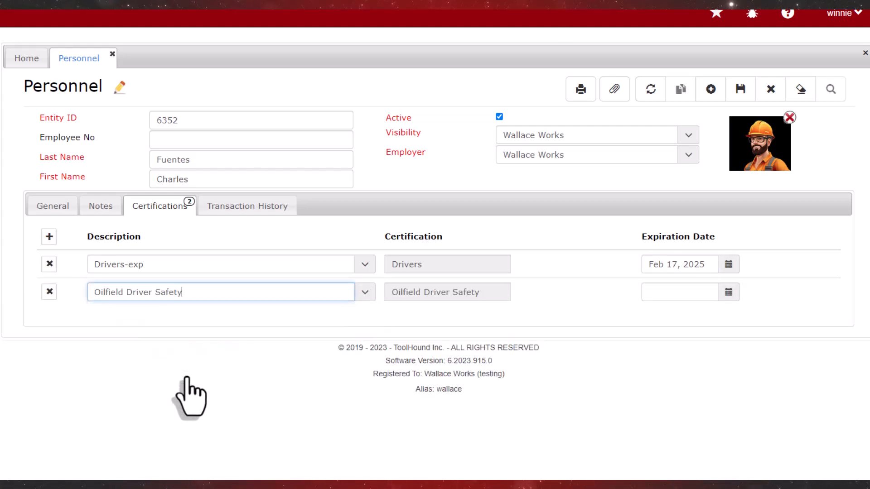
click(49, 236)
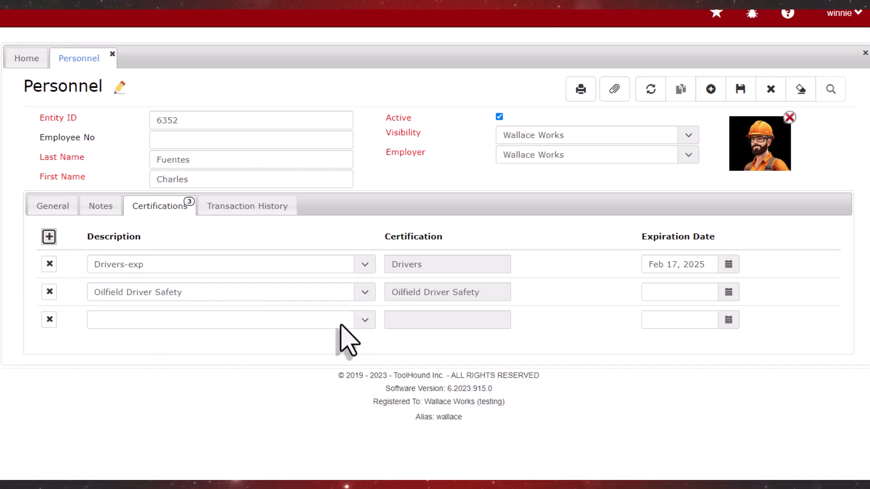
click(365, 320)
click(153, 380)
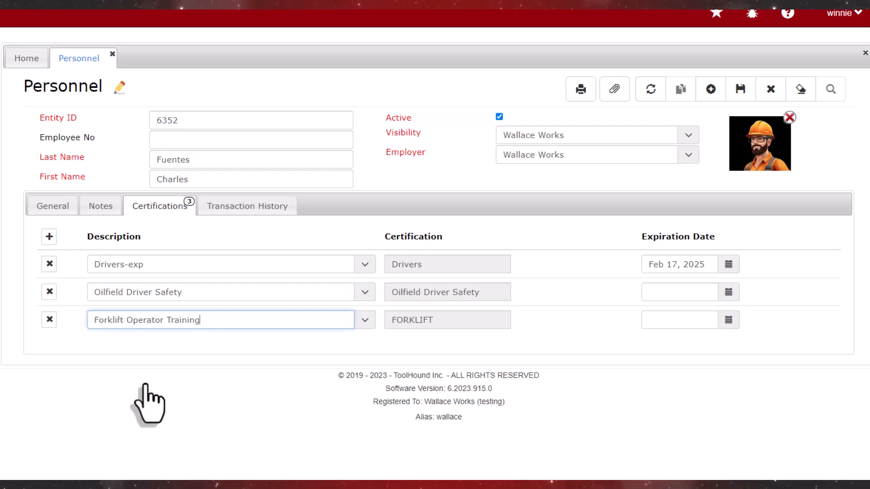
Add First Aid Training - Annual Refresh expiring Mar 25, 2024, then save the record.
click(48, 236)
click(364, 348)
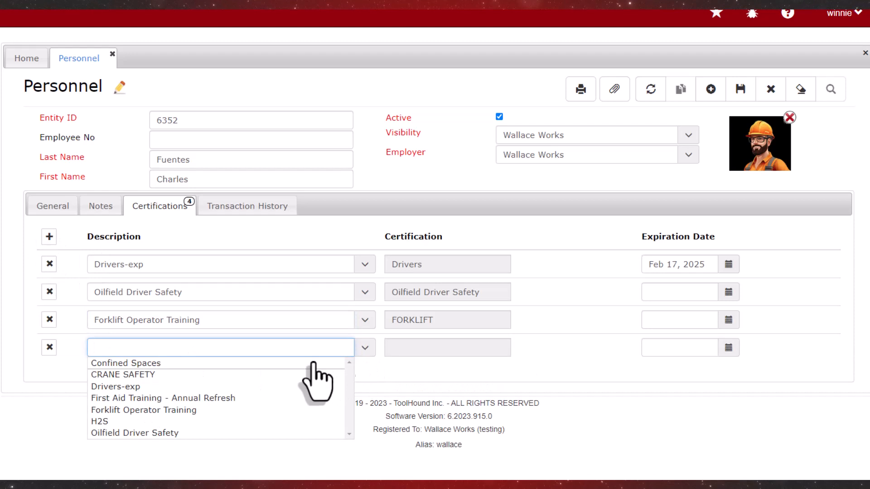
click(169, 398)
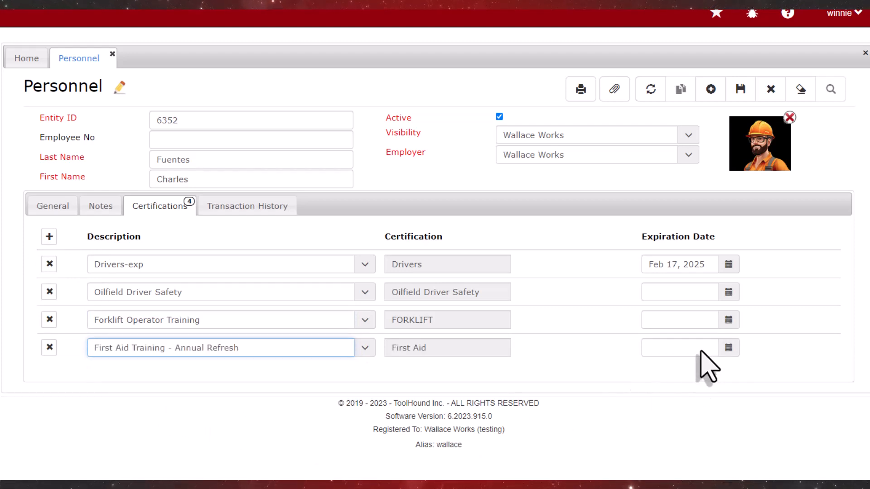
click(729, 348)
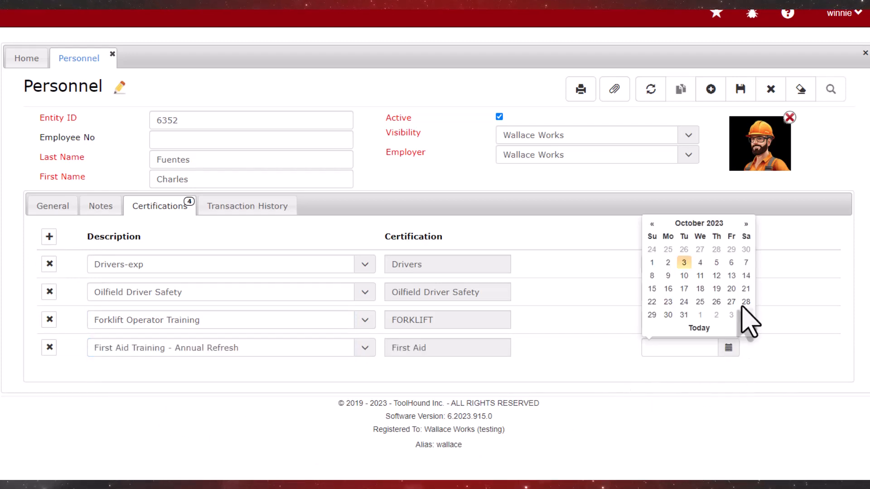
click(746, 224)
click(745, 224)
click(746, 224)
click(746, 224)
click(745, 224)
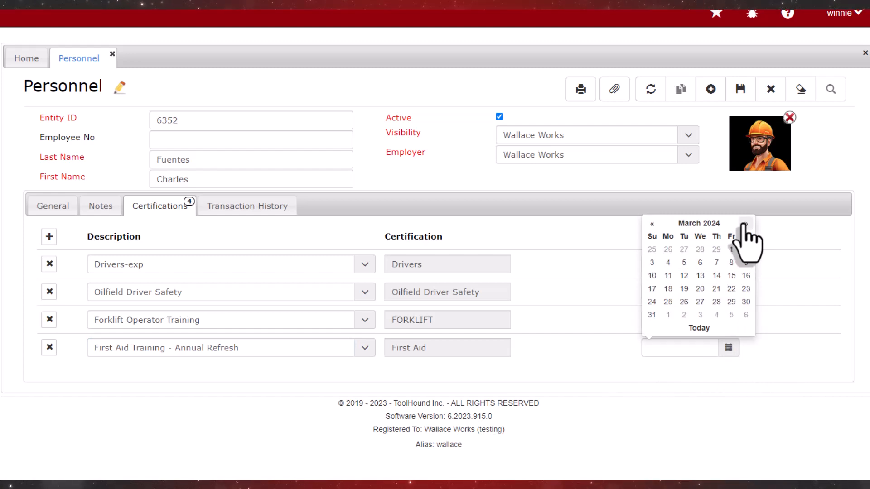
click(668, 301)
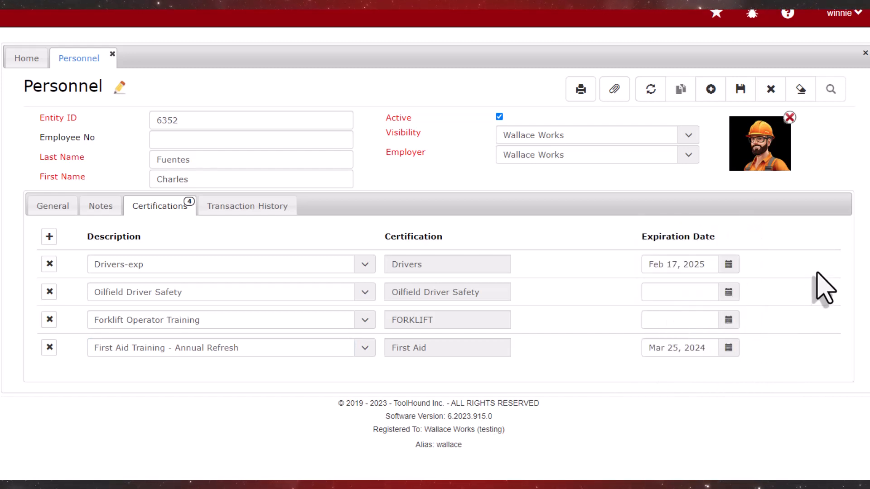
click(740, 89)
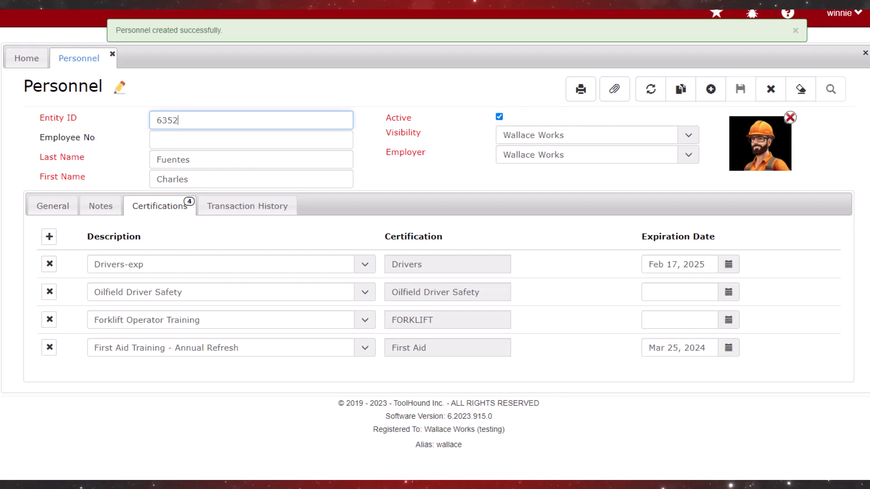
Enter the employee's work e-mail address on the General tab and save the record.
click(57, 206)
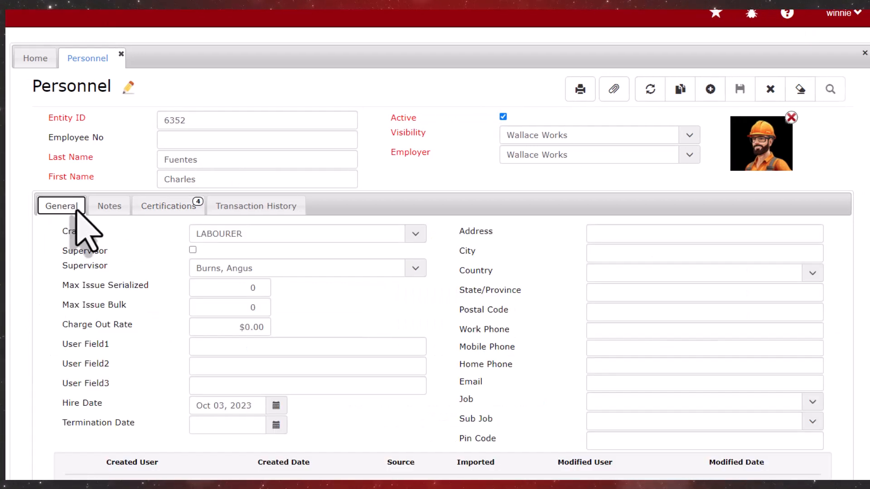
click(600, 384)
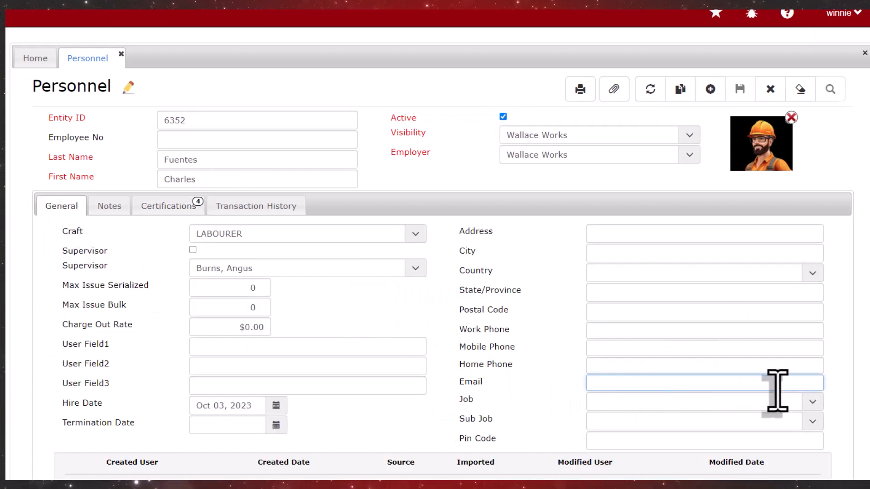
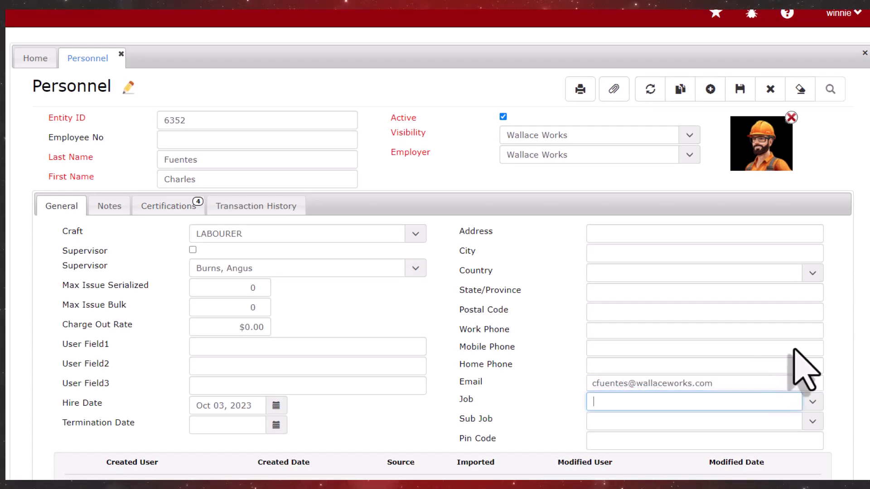
click(740, 89)
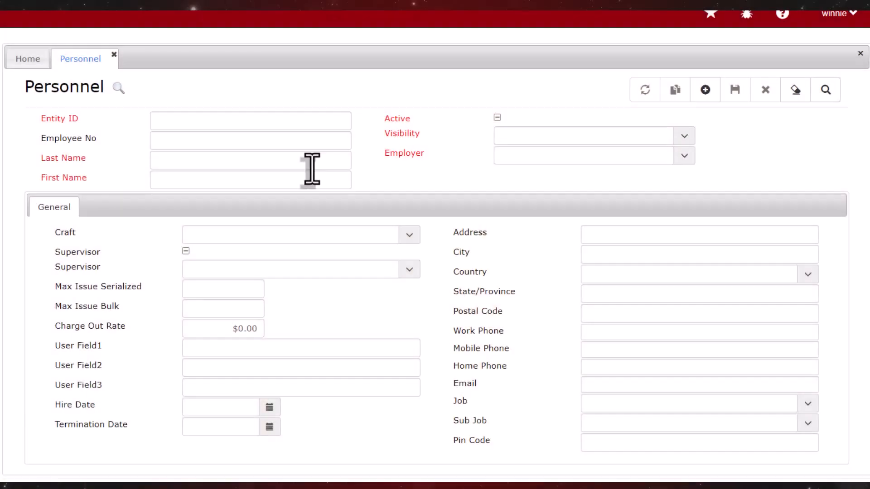
Load the employee by last name, e-mail their two outstanding items, and show full transaction history.
click(312, 165)
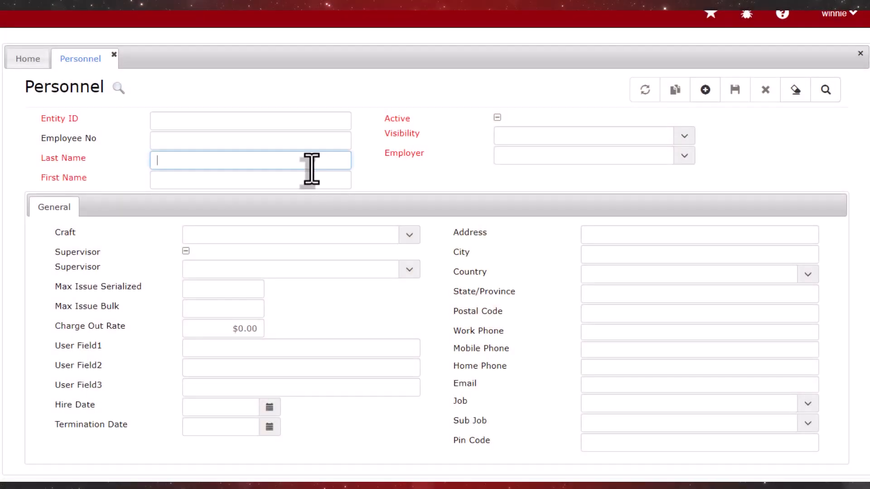
key(Return)
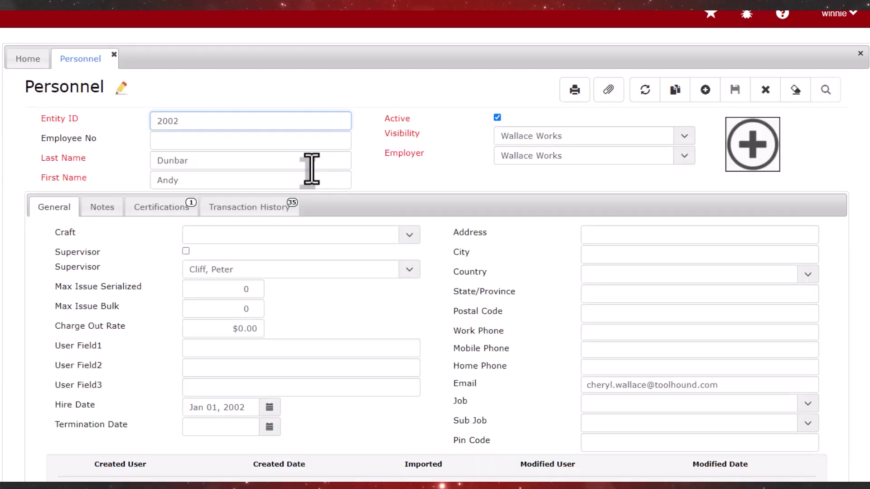
click(250, 210)
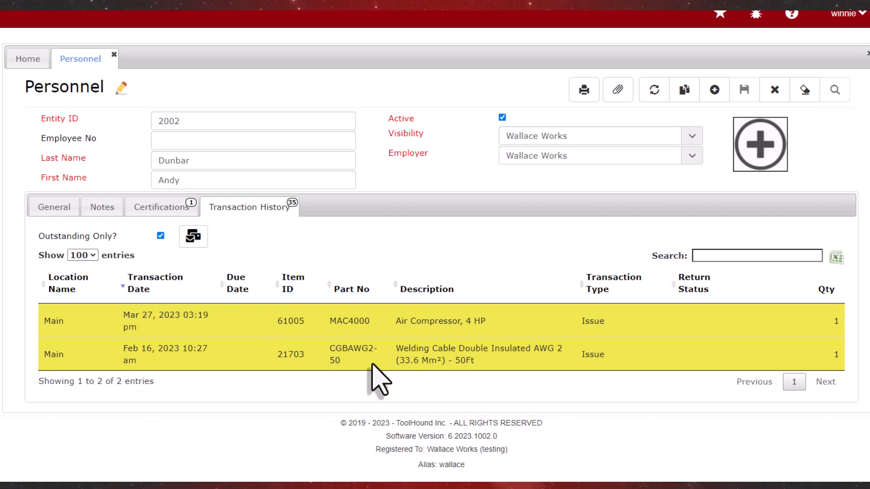
click(193, 236)
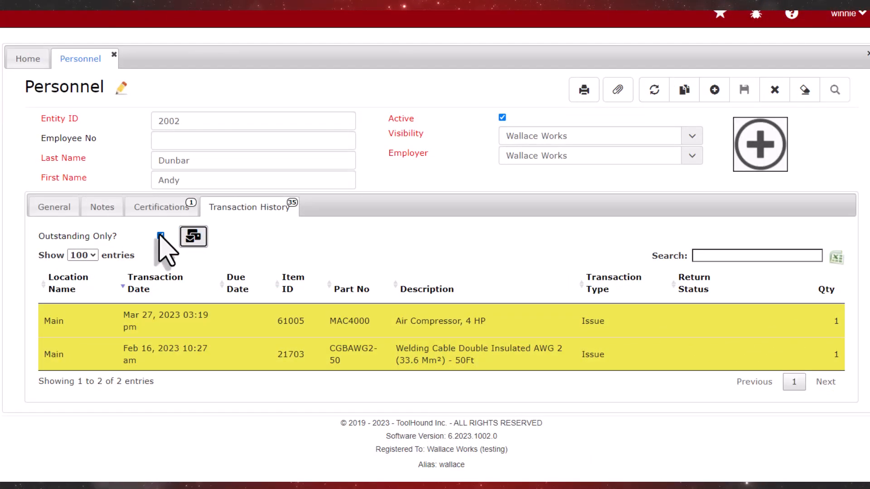
click(161, 236)
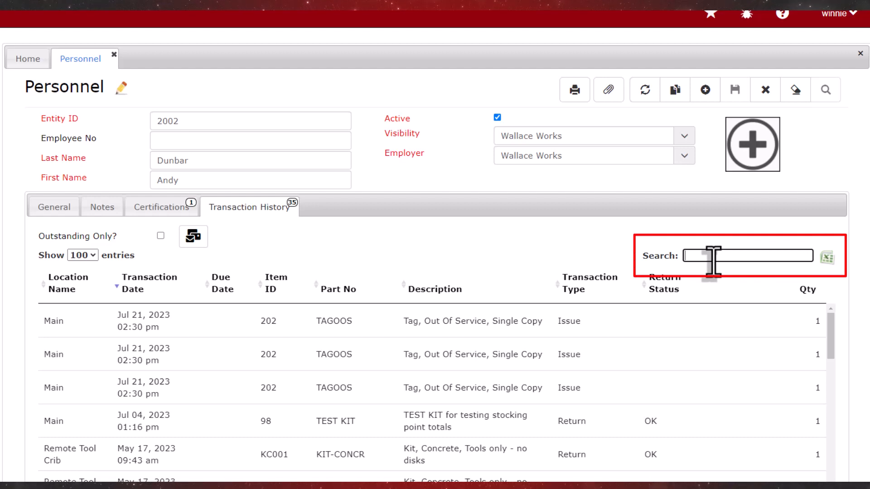
Filter the transaction history by 'tag' and save it as an Excel file.
text(fire)
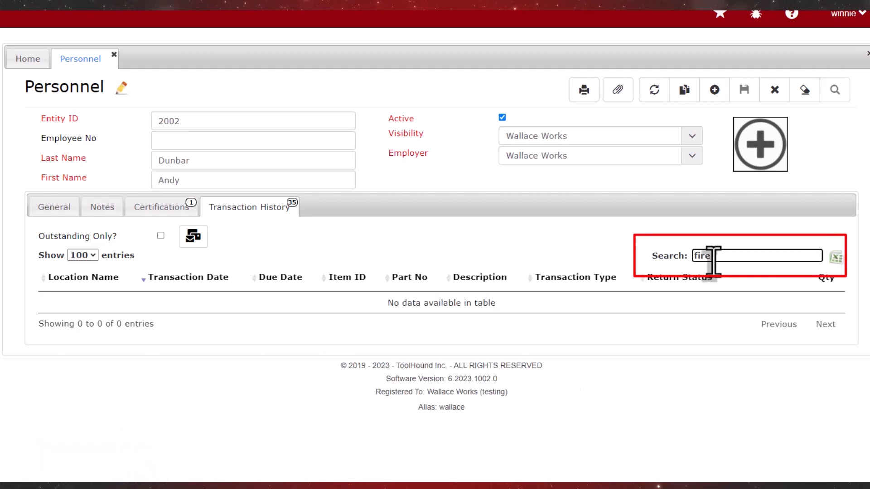
key(BackSpace)
key(BackSpace)
key(BackSpace)
key(BackSpace)
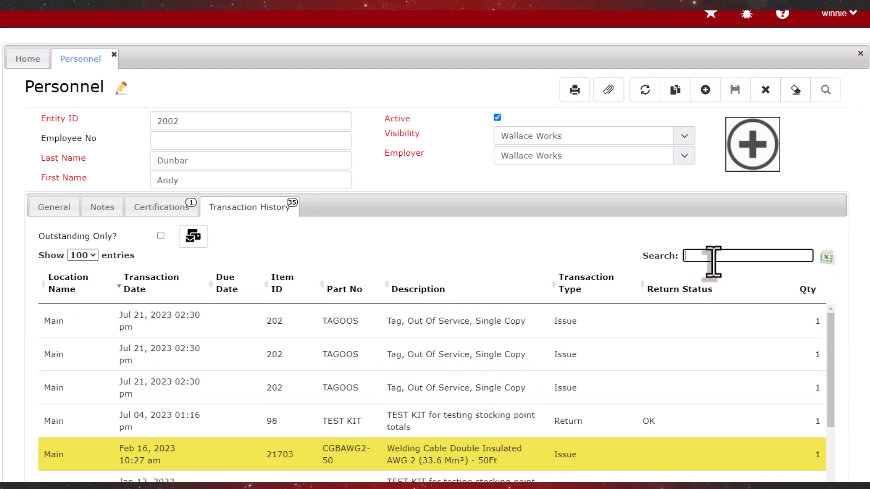
text(tag)
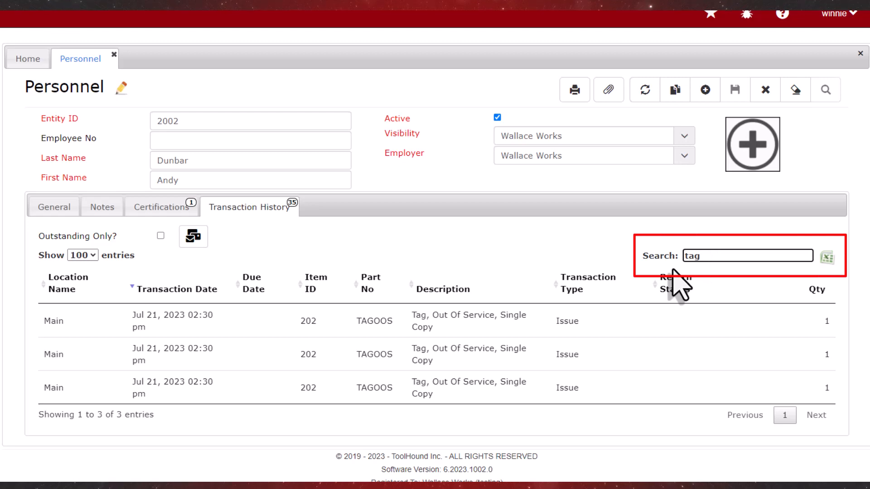
click(828, 264)
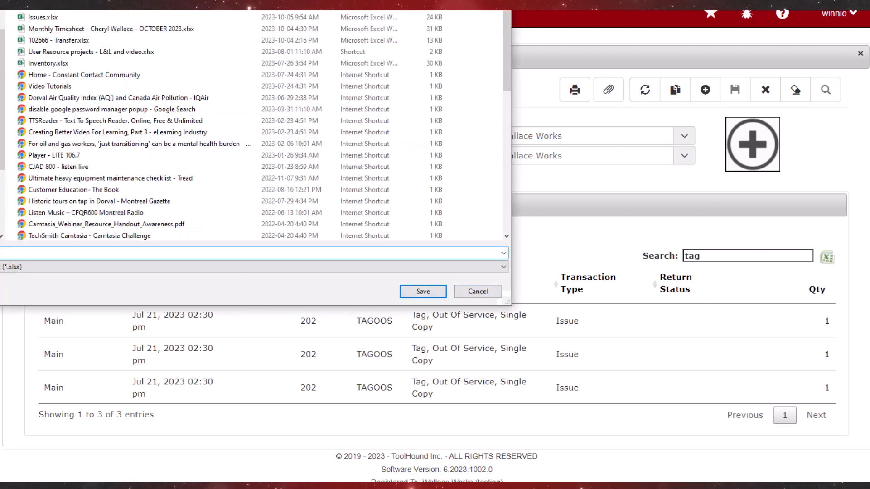
click(597, 334)
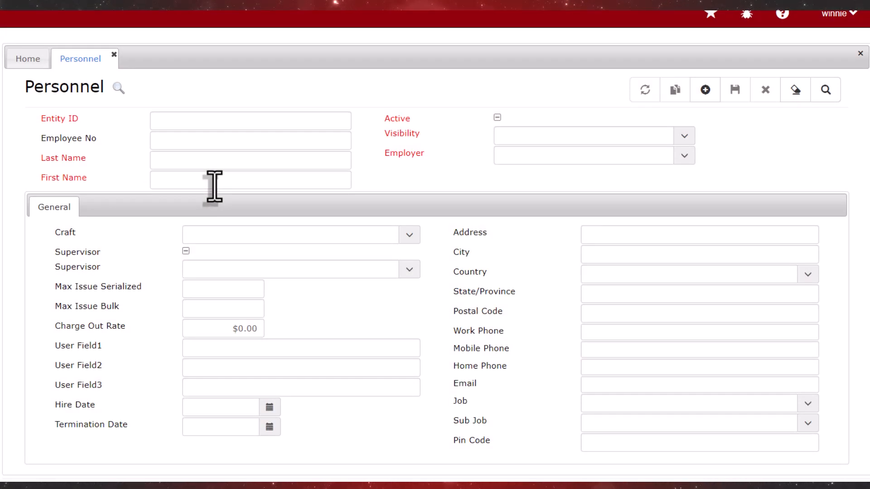
Find the departing employee by first name and review their outstanding tools.
click(214, 186)
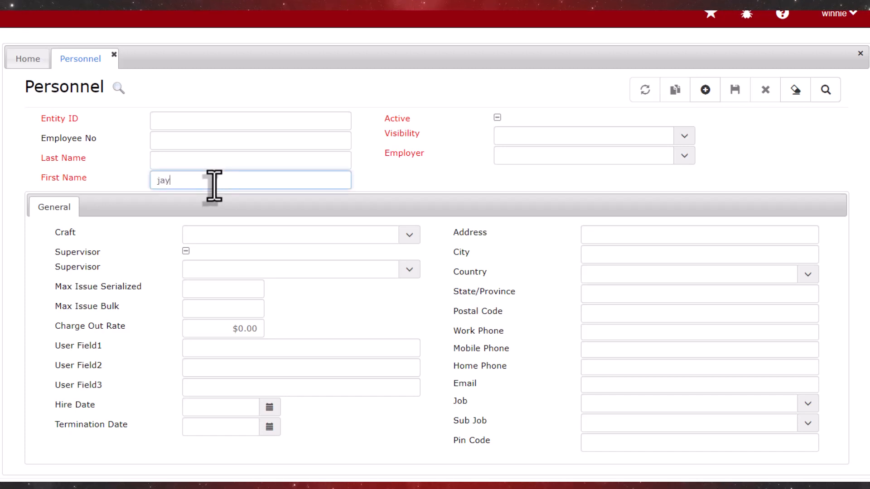
key(Return)
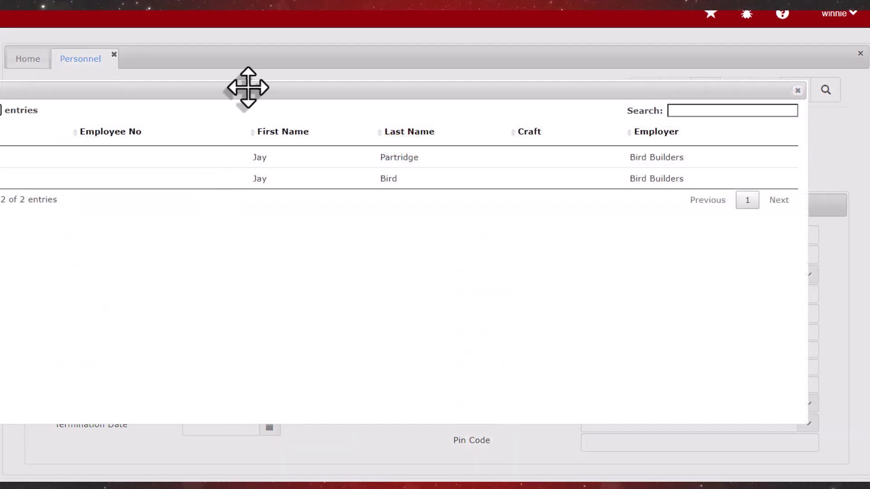
drag(245, 85, 334, 85)
click(343, 177)
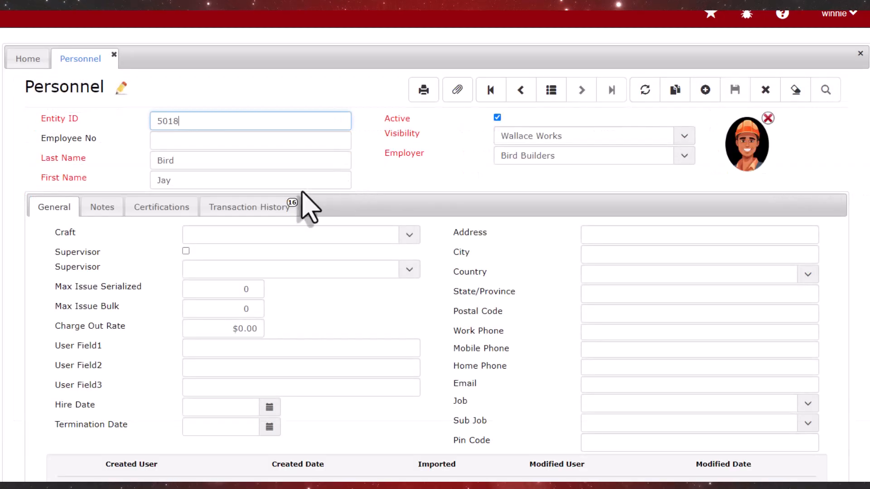
click(248, 218)
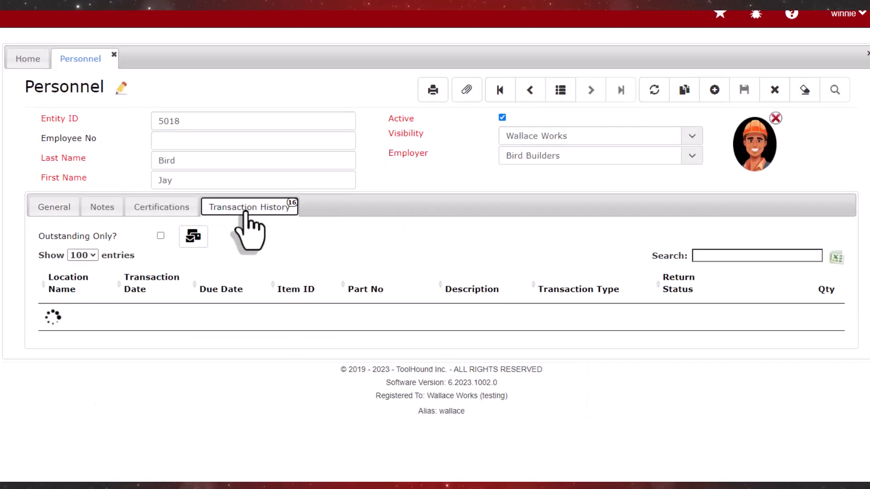
click(161, 235)
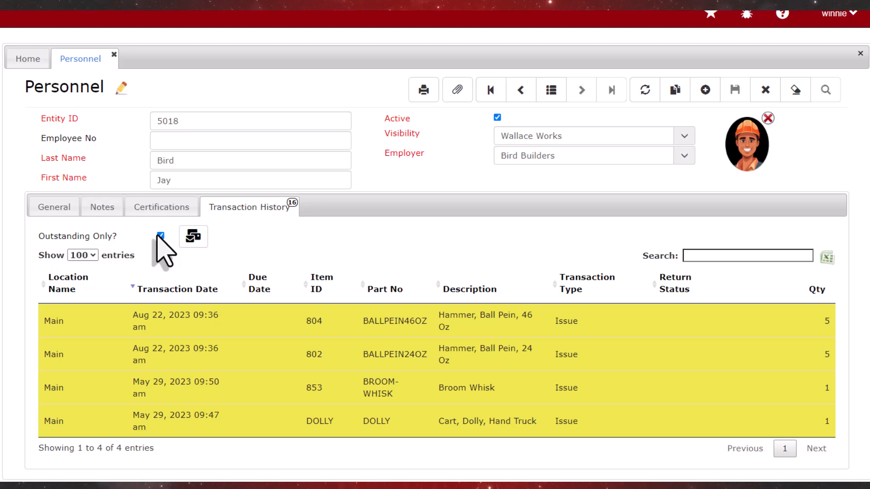
Set the employee's termination date to today, Oct 05, 2023, and save.
click(55, 213)
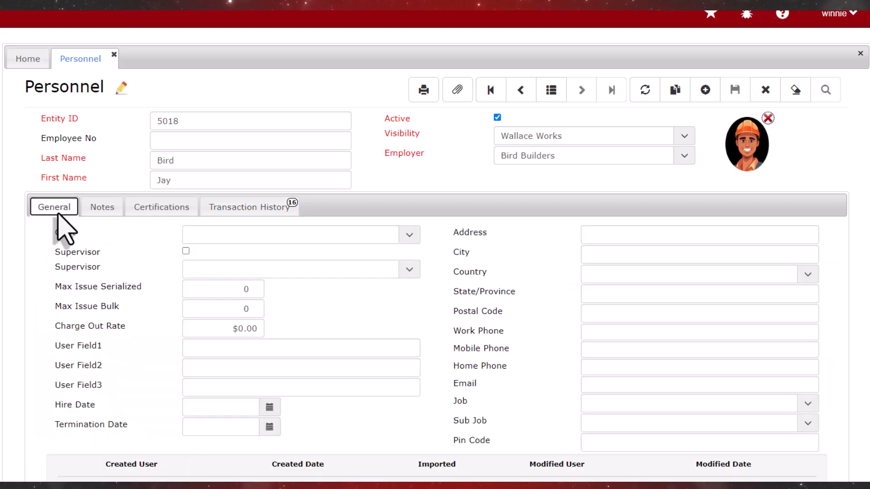
click(268, 428)
click(240, 408)
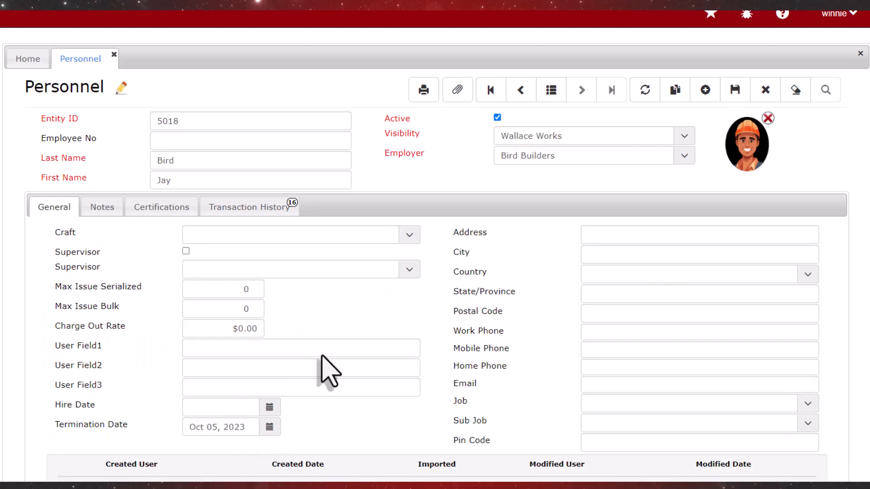
click(735, 90)
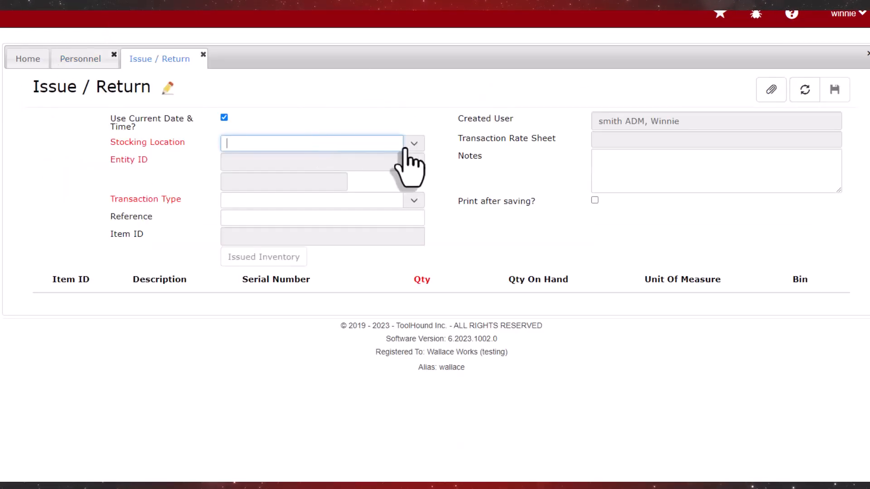
Set up a Return transaction at Main for the employee's ID with return status Lost.
click(410, 144)
click(256, 190)
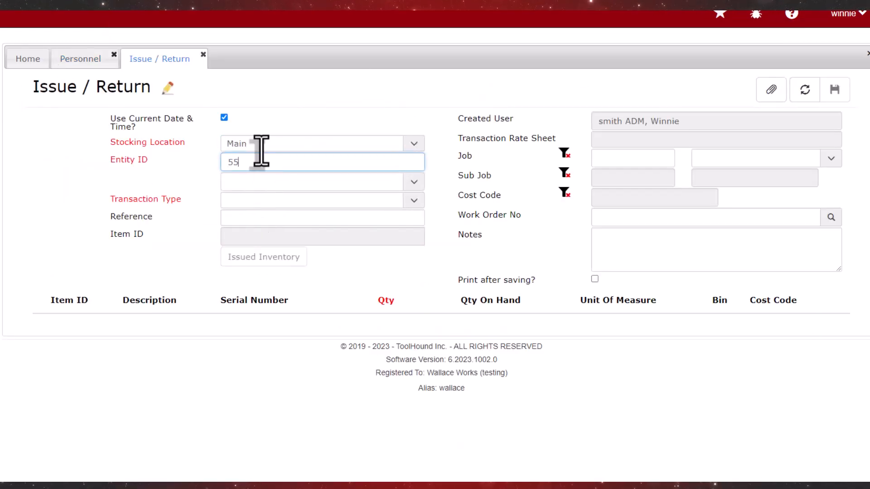
text(5018)
key(Tab)
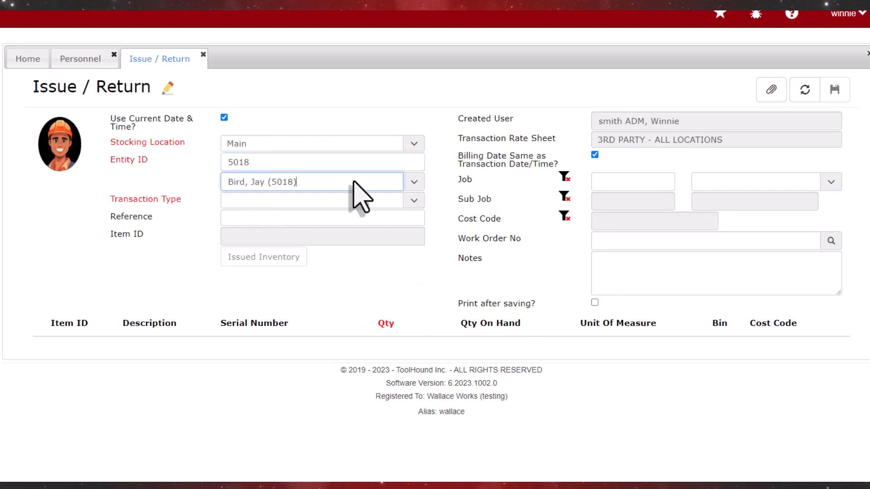
click(414, 201)
click(262, 240)
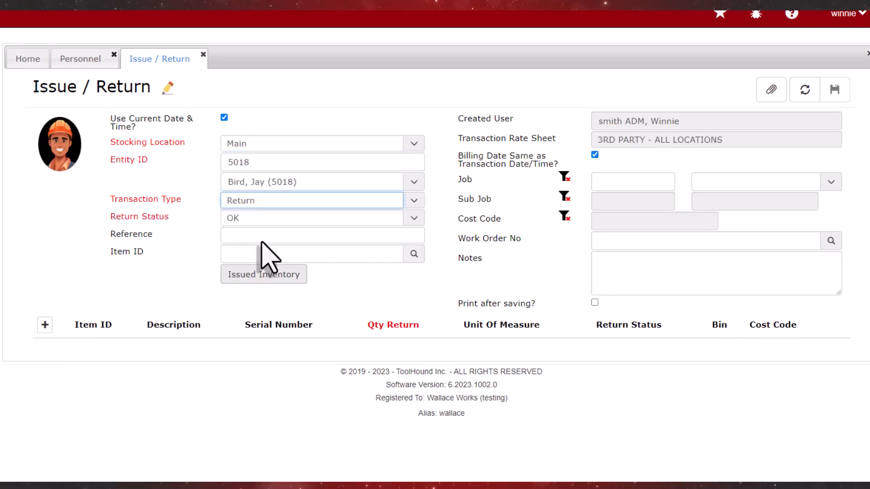
click(413, 220)
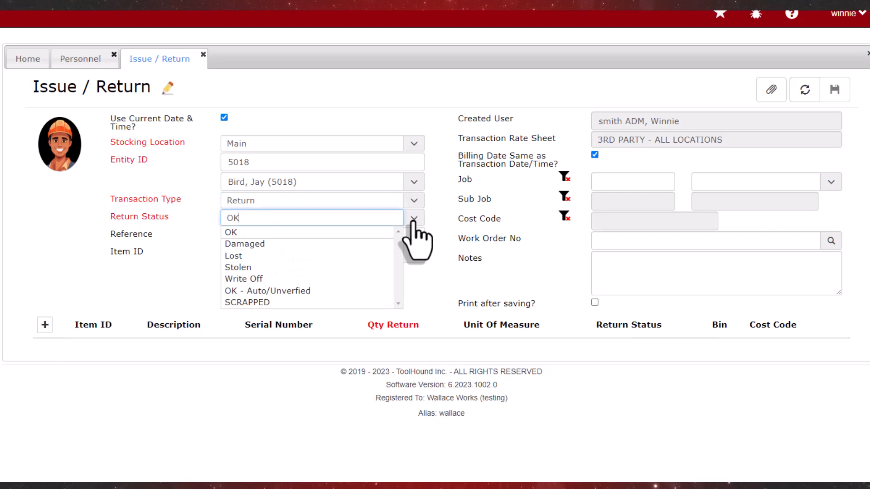
click(236, 256)
Add all four issued tools as return lines and save transaction 1434.
click(271, 275)
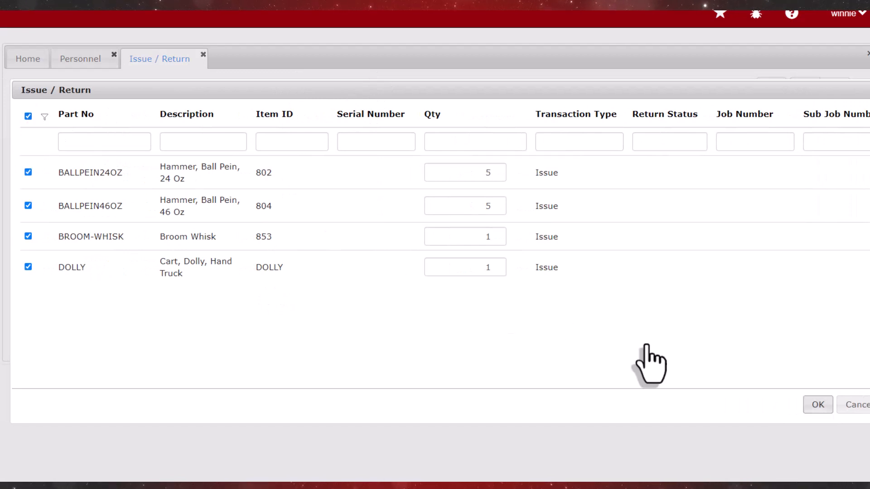
click(818, 405)
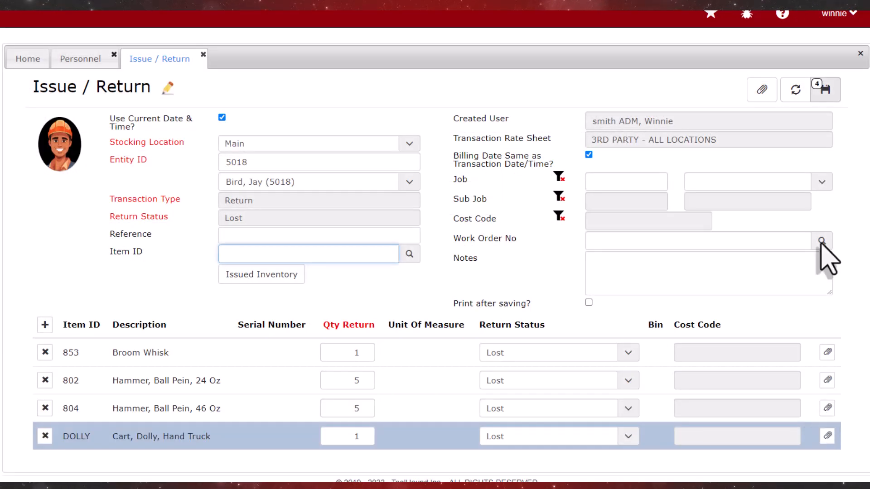
click(824, 90)
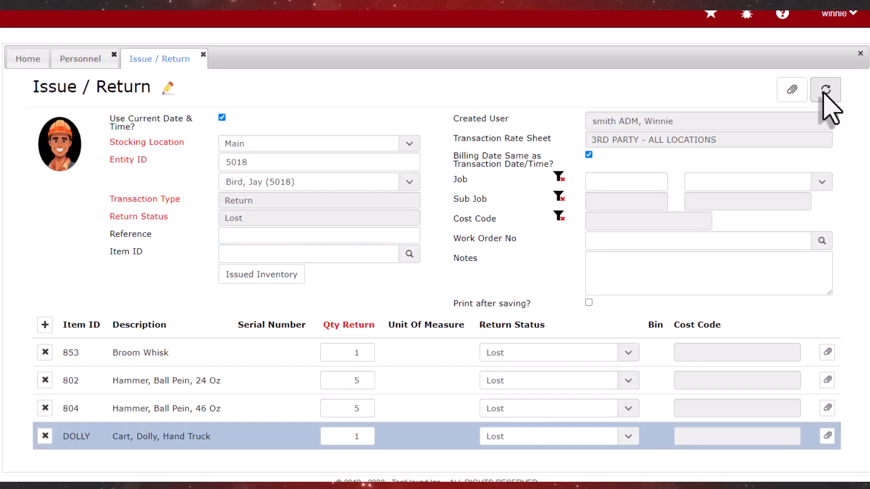
click(75, 60)
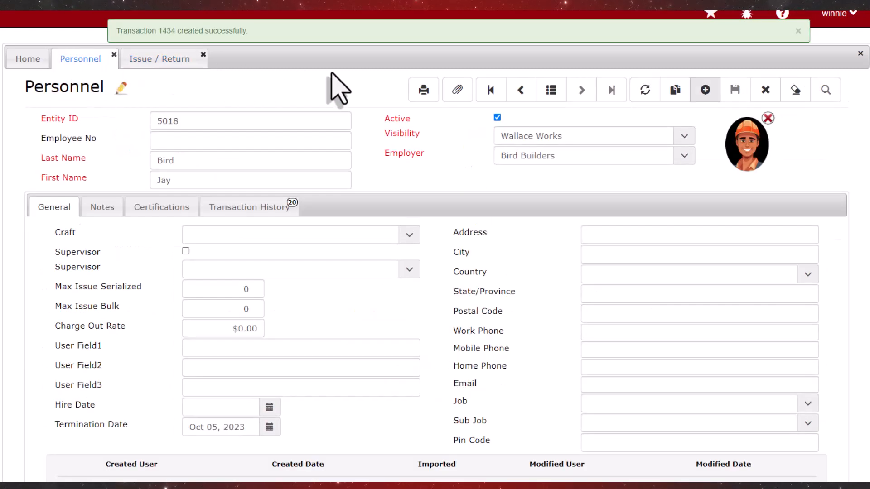
Confirm no tools remain outstanding and save the employee's record as inactive.
click(644, 90)
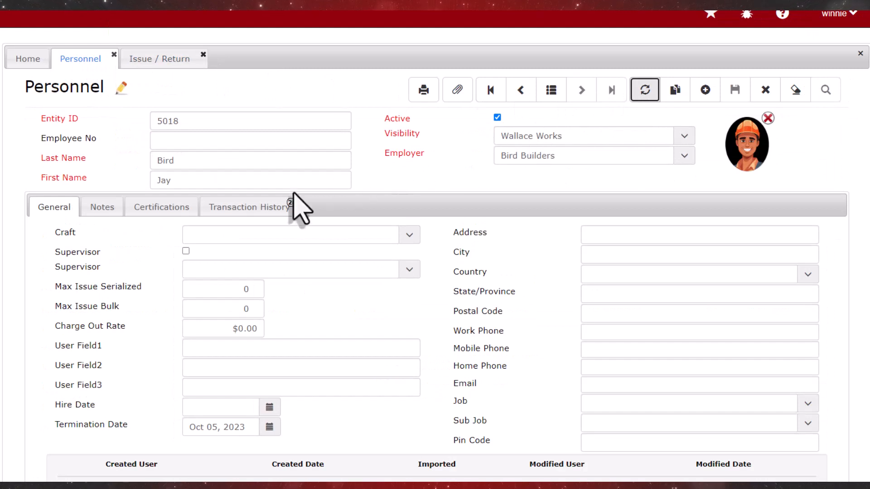
click(256, 208)
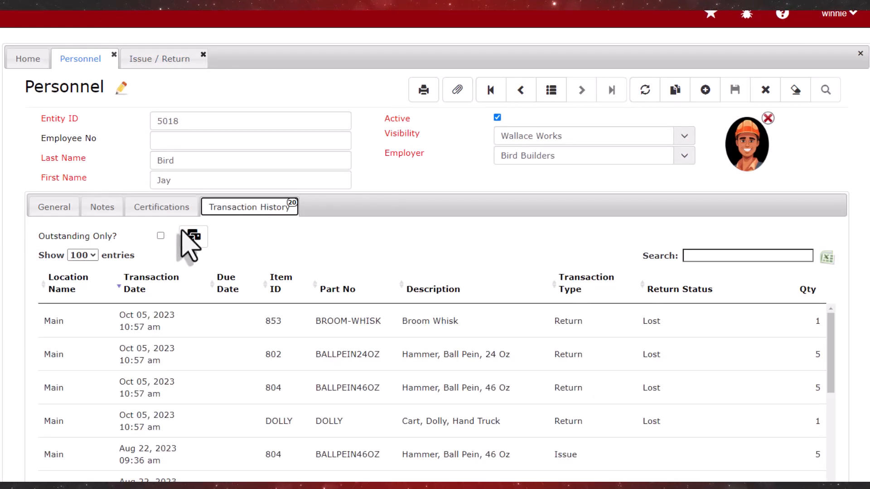
click(161, 235)
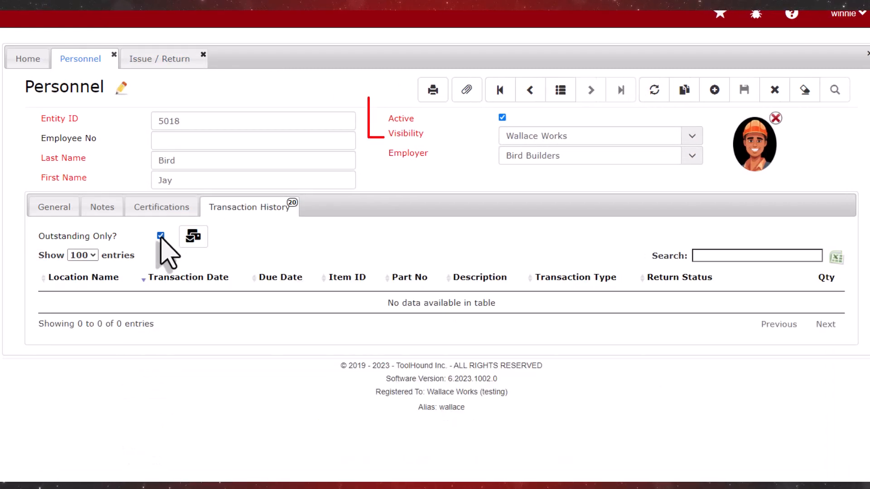
click(47, 211)
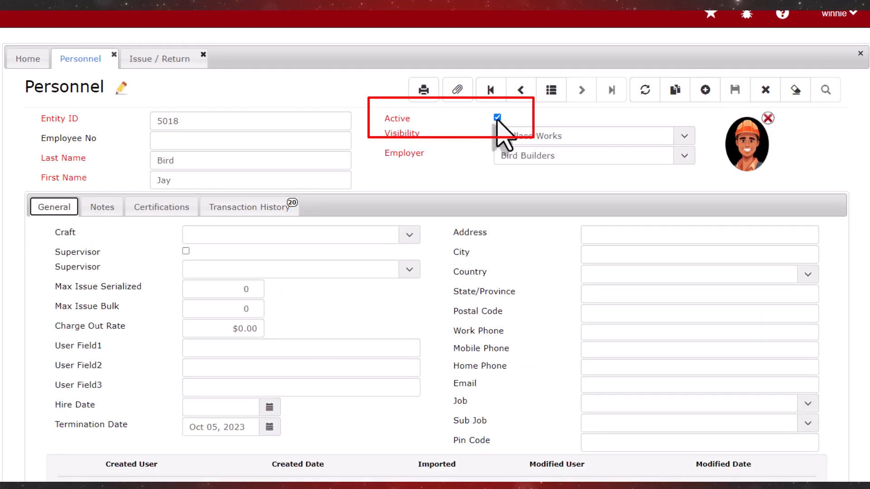
click(733, 90)
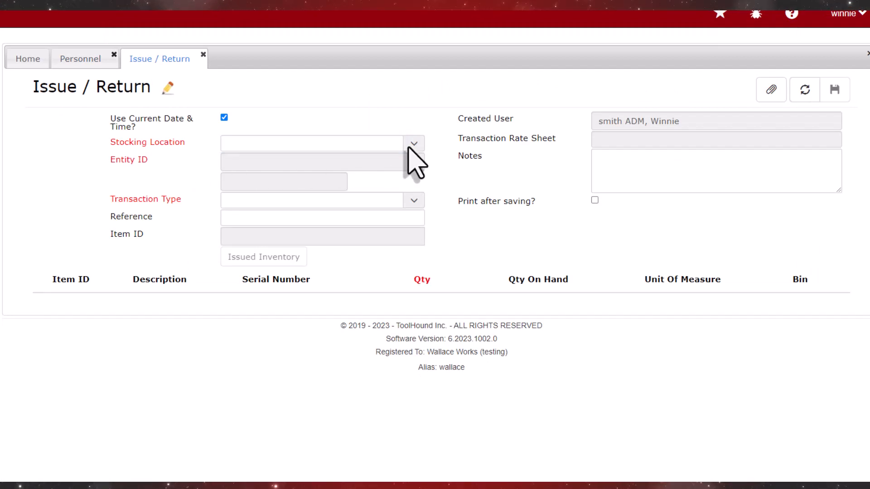
Enter the employee's ID at Main on Issue / Return to confirm it is rejected.
click(413, 144)
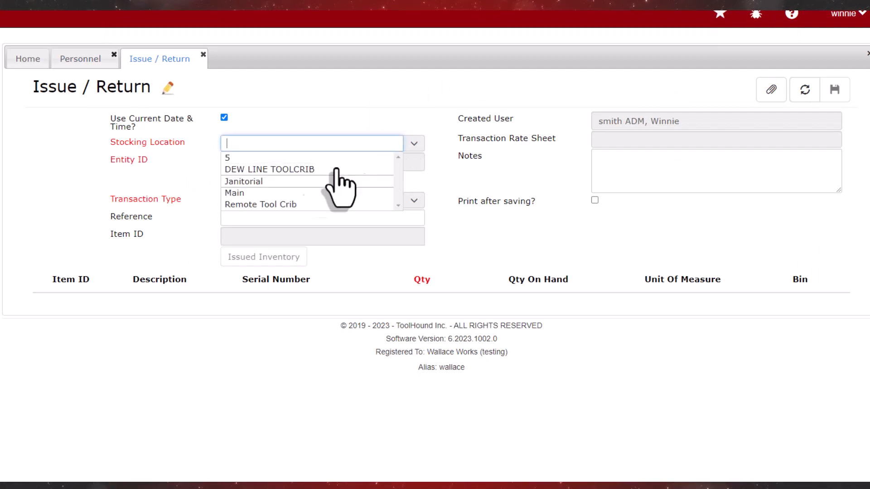
click(254, 192)
click(248, 162)
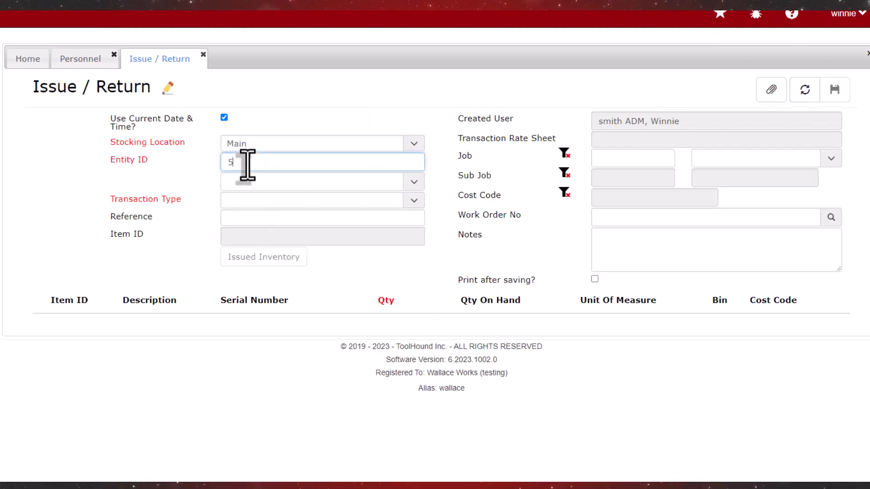
key(Return)
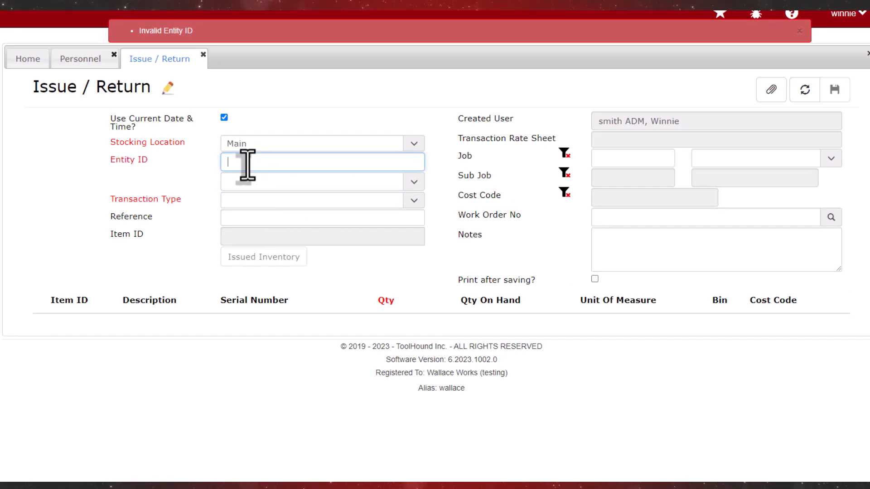